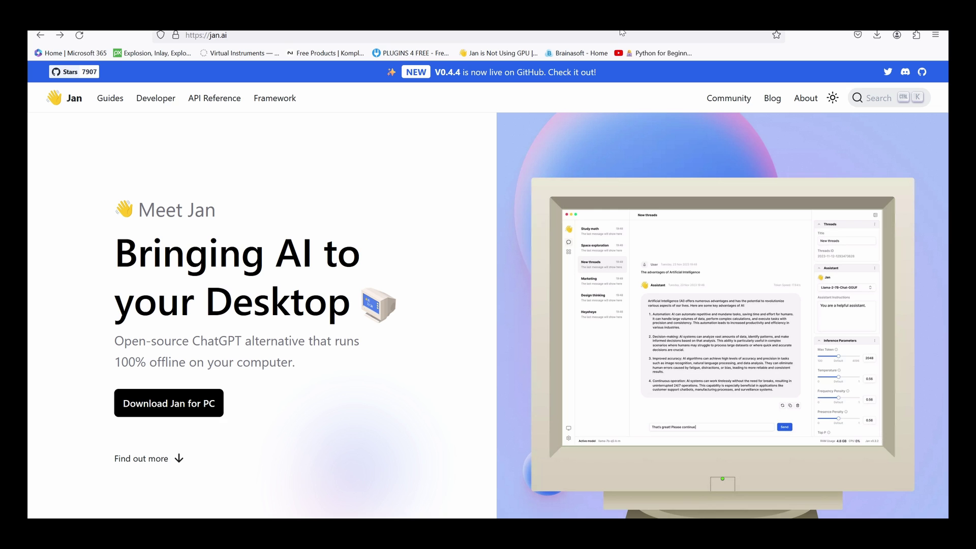
Start downloading the Jan installer for PC from jan.ai, and cancel the download
left_click(251, 35)
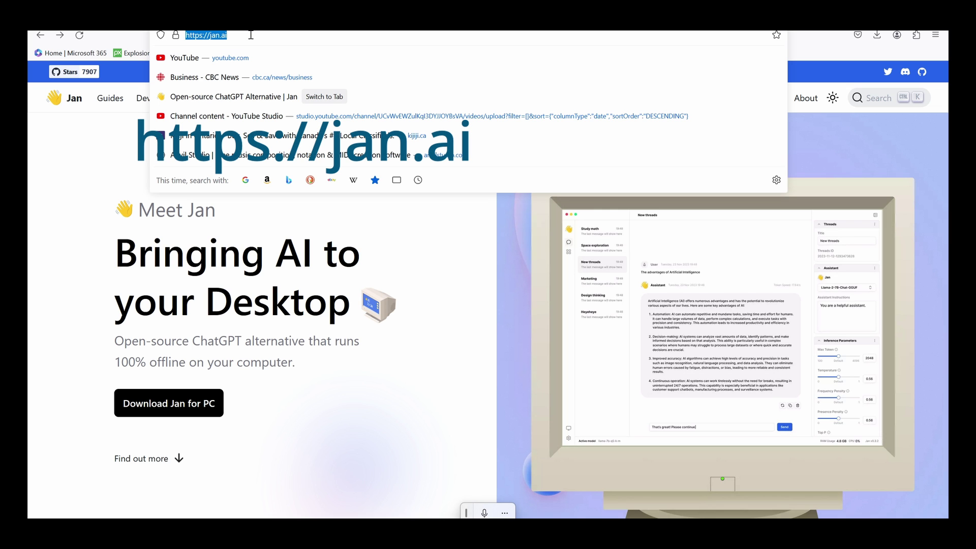
left_click(203, 379)
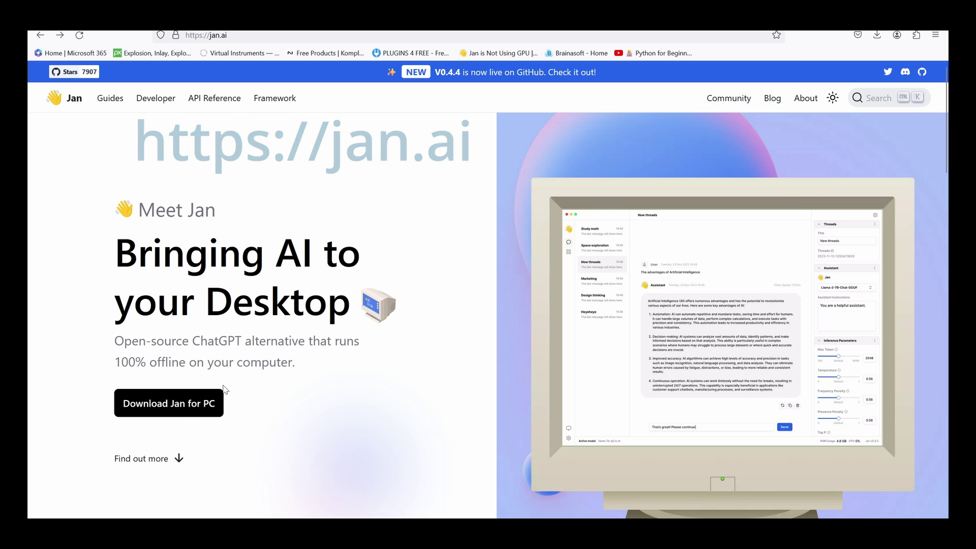
left_click(185, 409)
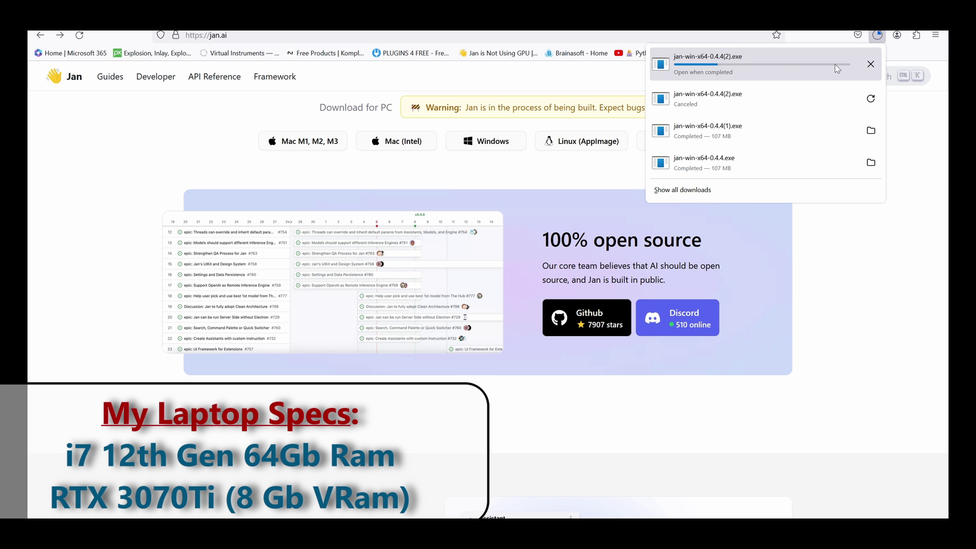
left_click(871, 65)
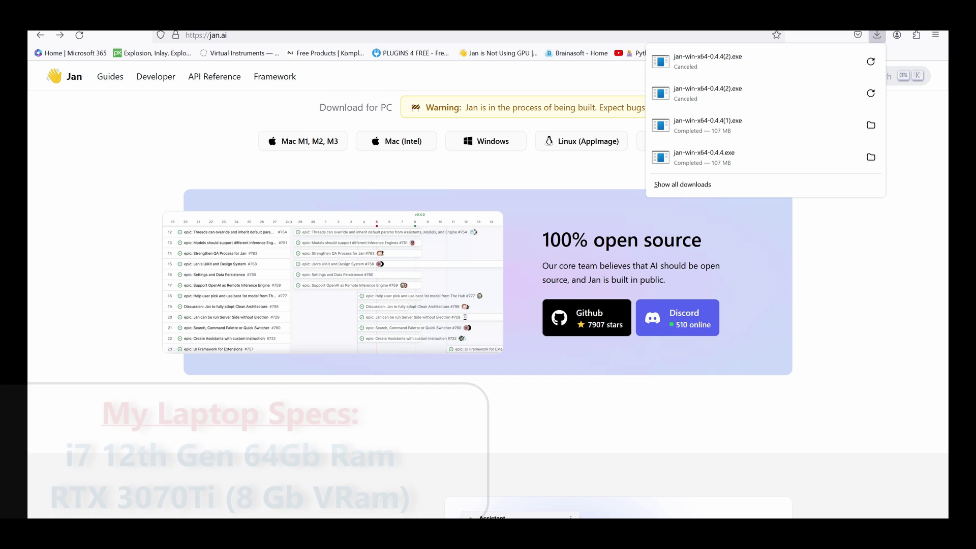
Switch to the Jan desktop app and look through the models offered in its Hub
key("super+d")
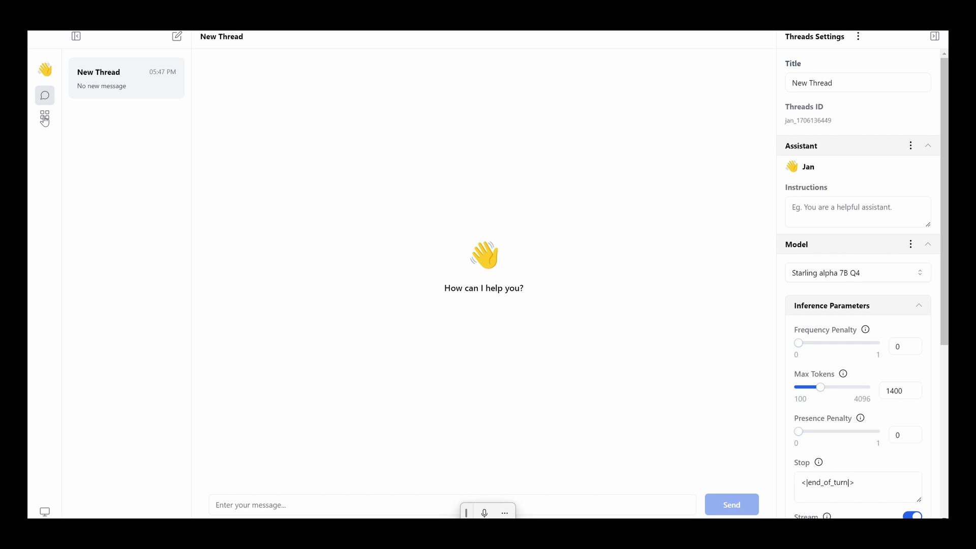
left_click(45, 118)
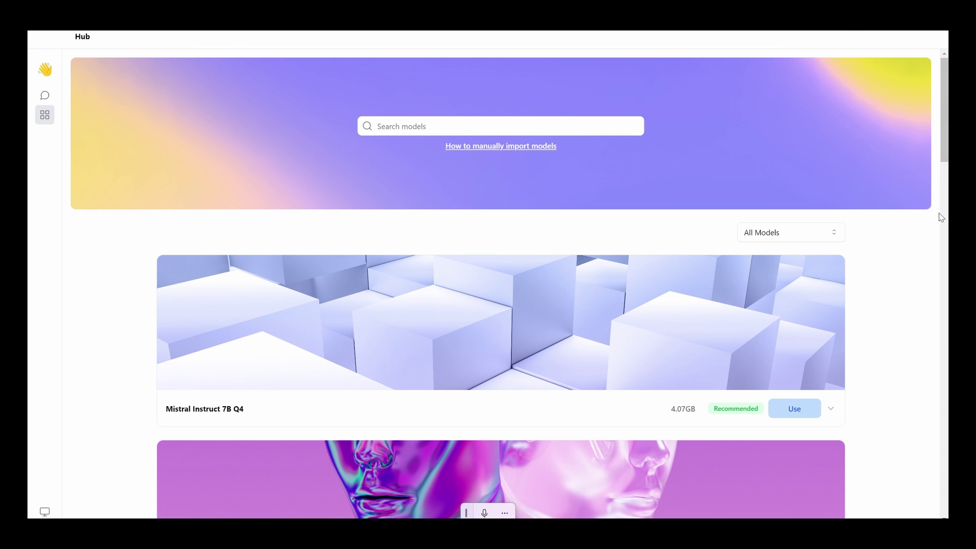
scroll(941, 217, "down", 3)
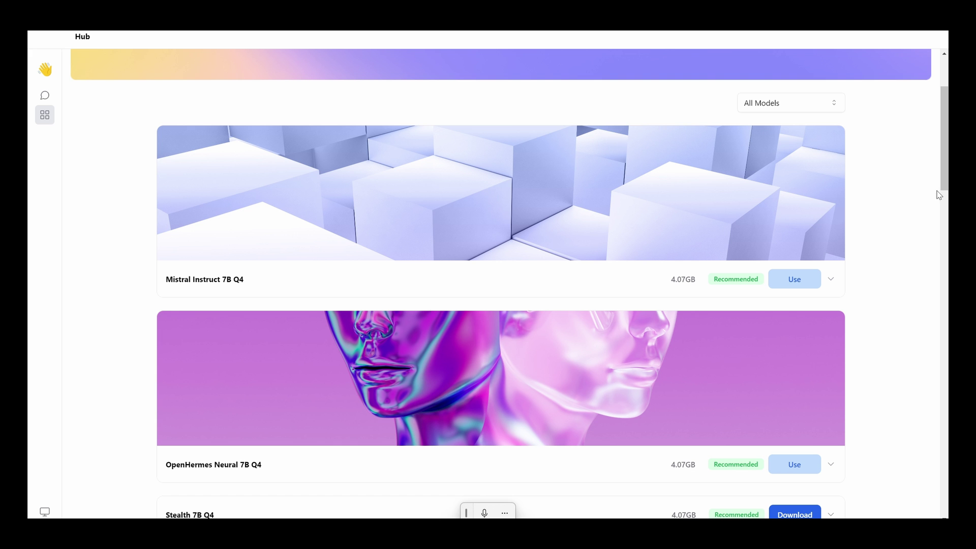
left_click_drag(944, 176, 945, 392)
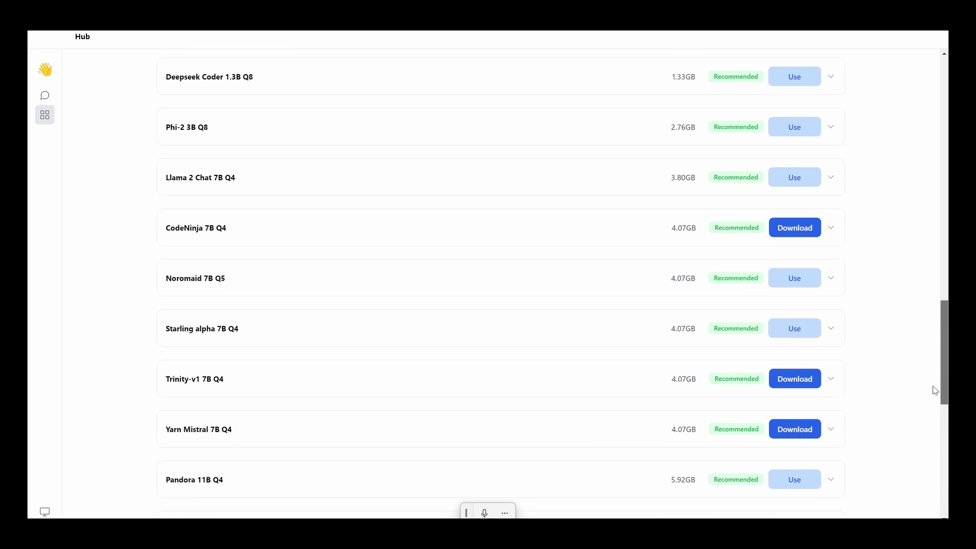
Return to the chat thread and turn off the computer's Wi-Fi so that the model runs offline
left_click(43, 97)
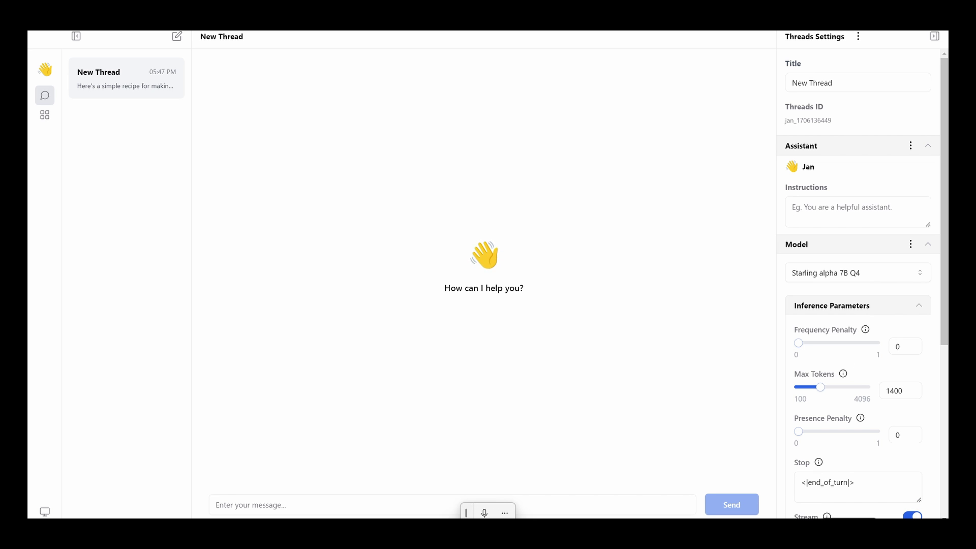
key("super+a")
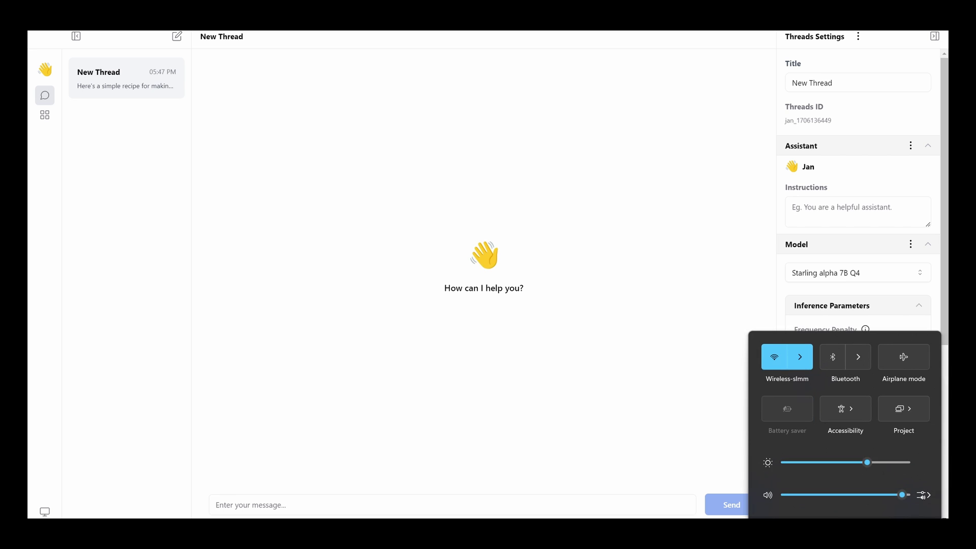
left_click(773, 358)
left_click(502, 489)
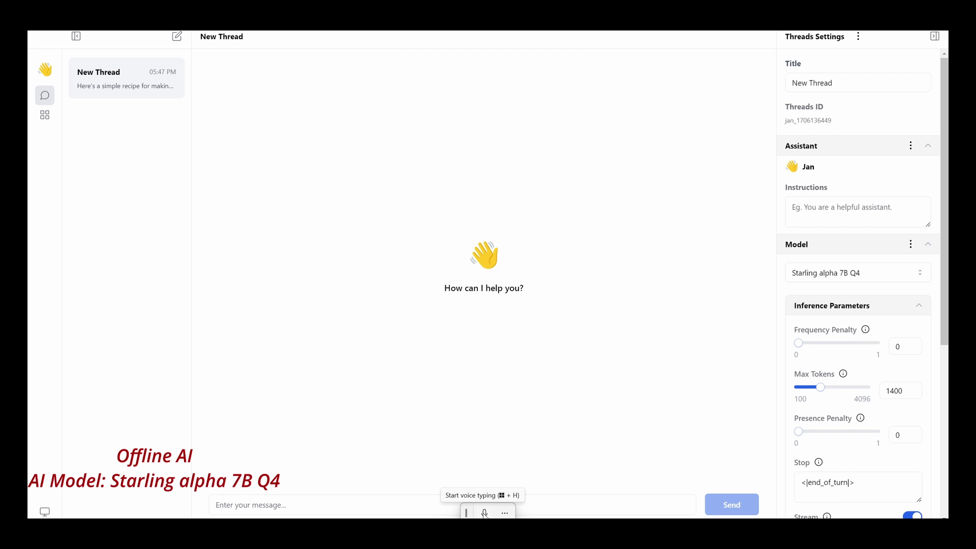
Dictate a question about how to make cheesecake with Windows voice typing and send it to the Starling alpha 7B Q4 model
left_click(485, 513)
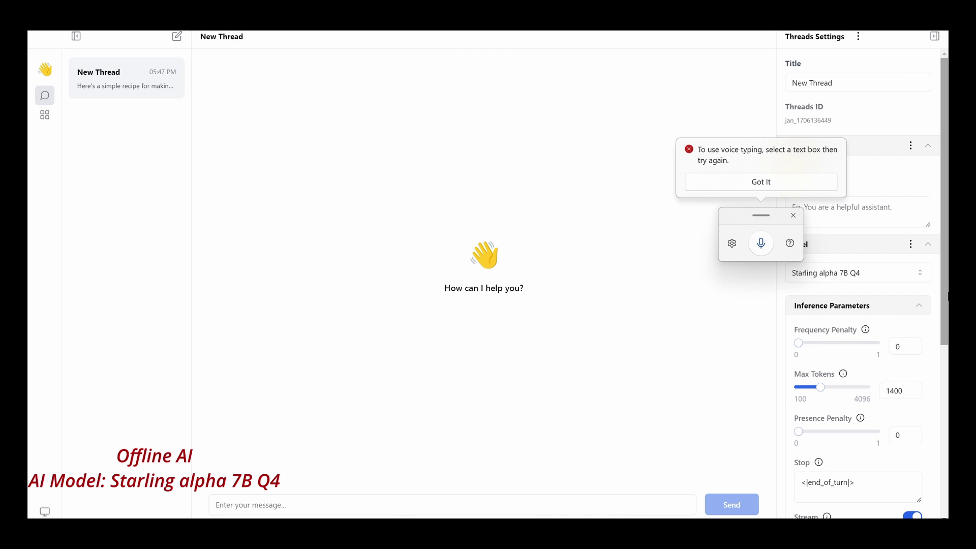
left_click(760, 247)
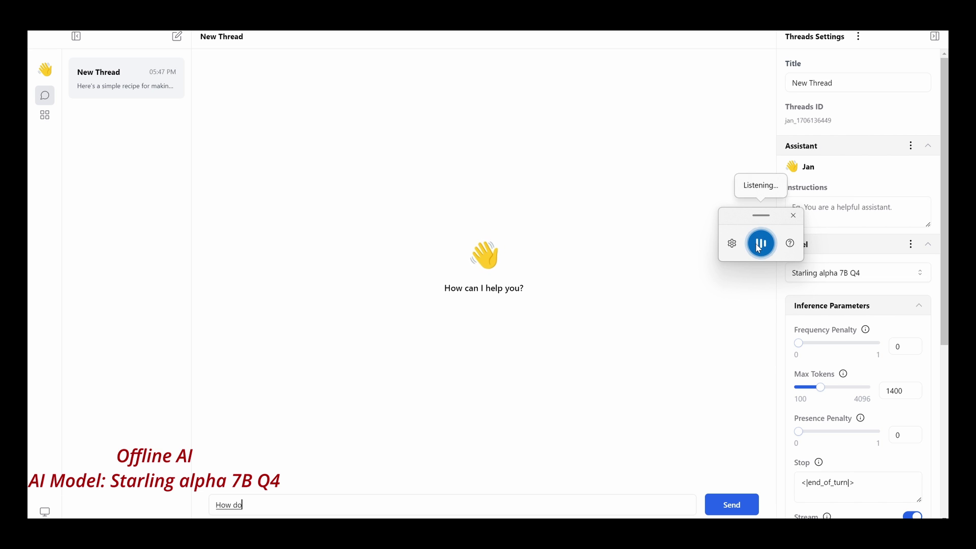
left_click(752, 513)
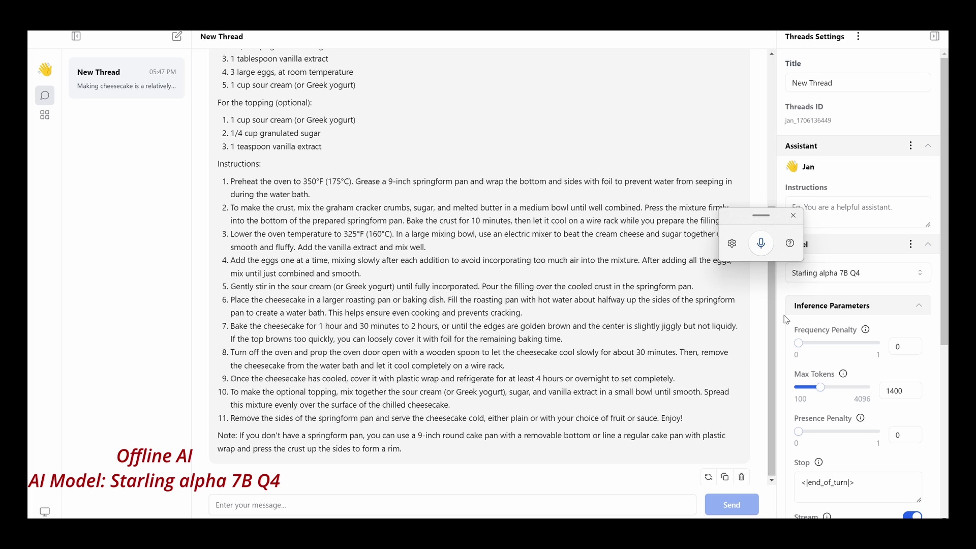
Dictate and send two separate prompts: "Tell me about Donald Trump" and "Tell me about Joe Biden"
left_click(767, 247)
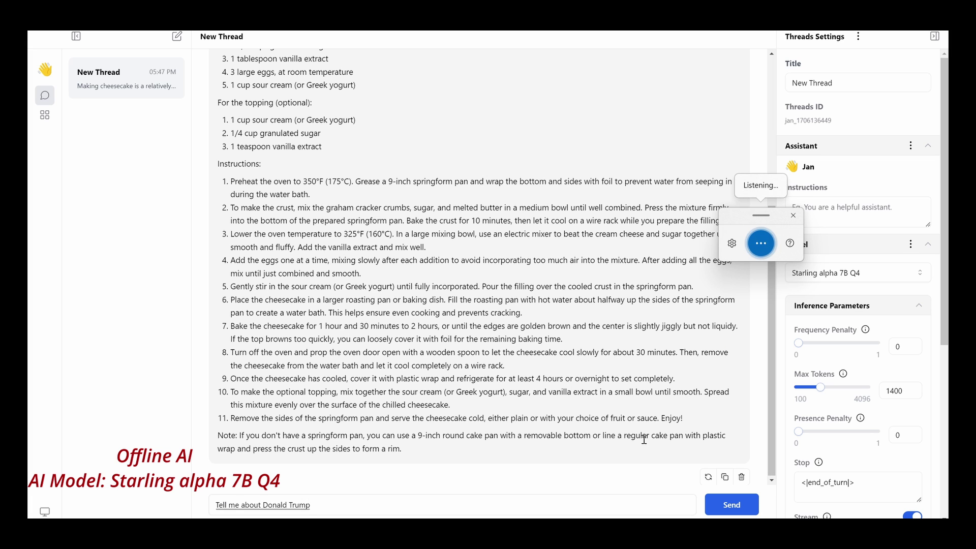
key("Return")
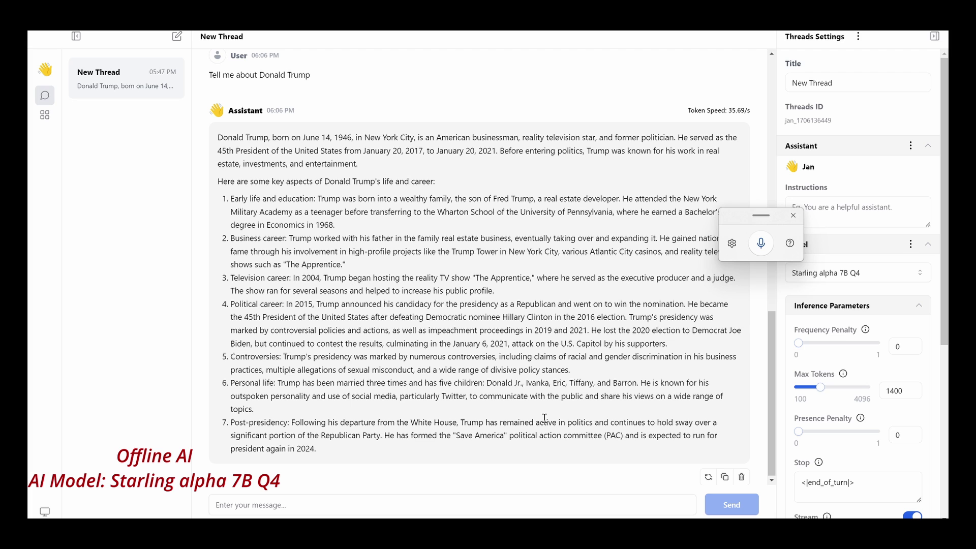
left_click(760, 243)
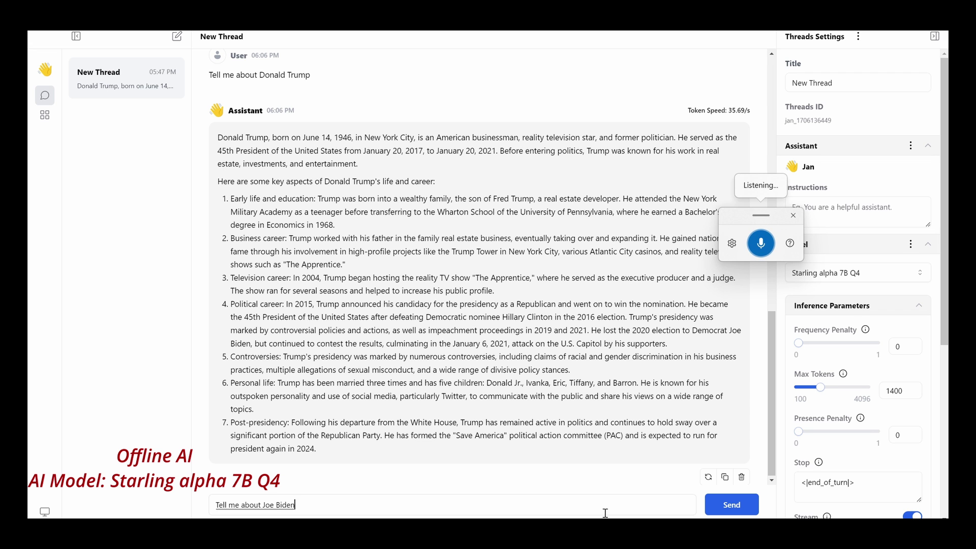
key("Return")
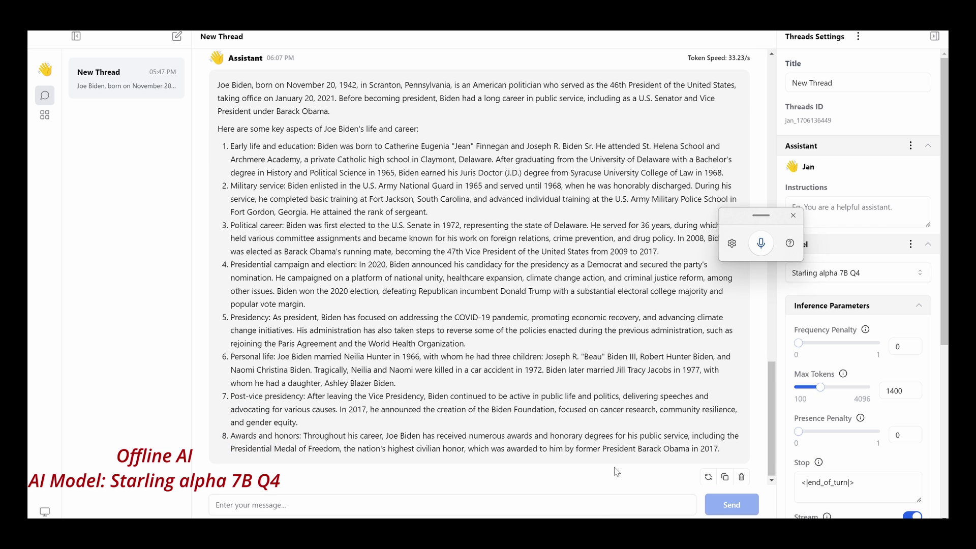
Compare the assistant's answers about Donald Trump and Joe Biden in the thread
scroll(617, 471, "up", 5)
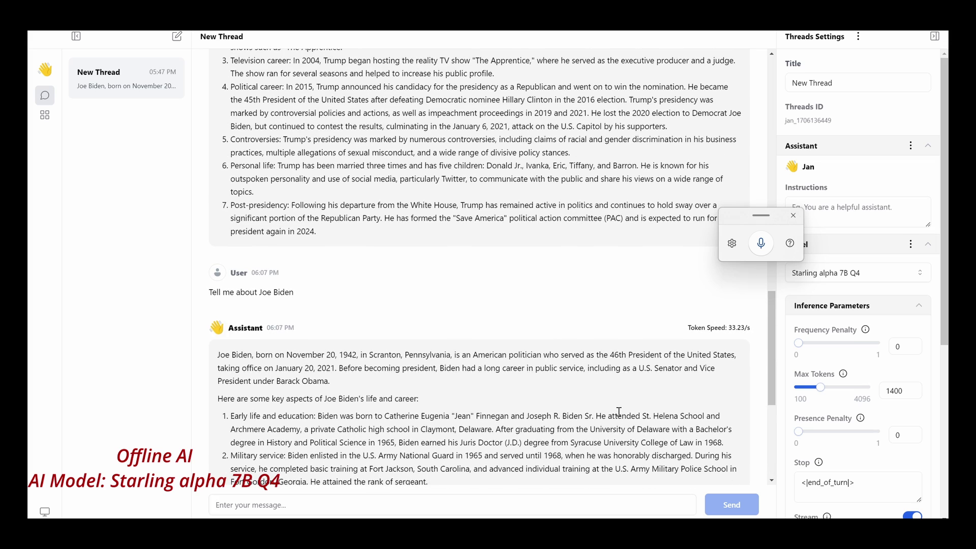
scroll(452, 277, "up", 4)
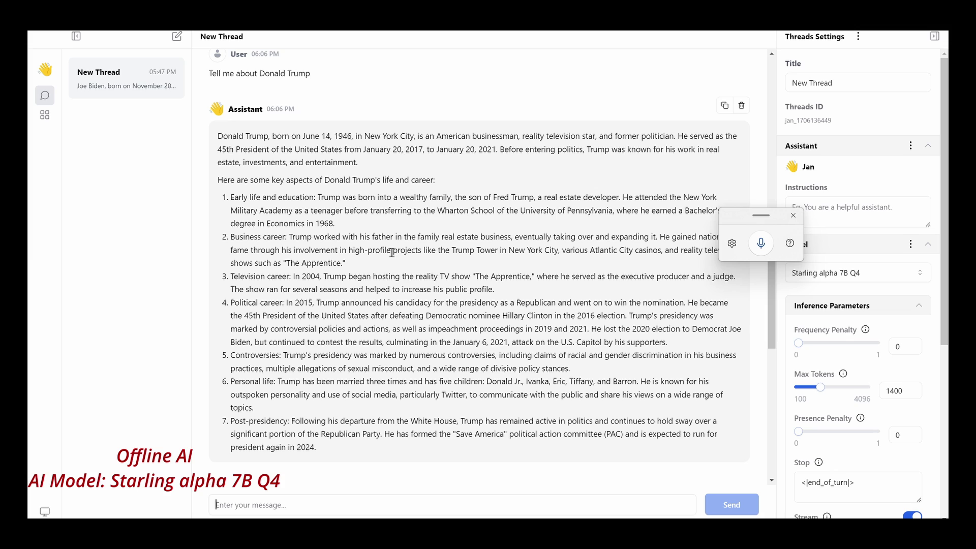
scroll(392, 253, "down", 9)
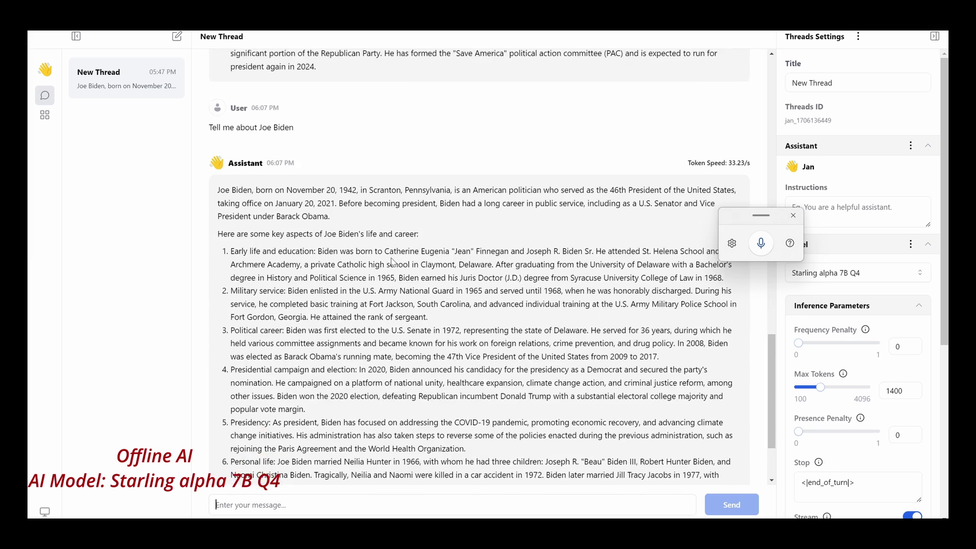
scroll(392, 259, "up", 4)
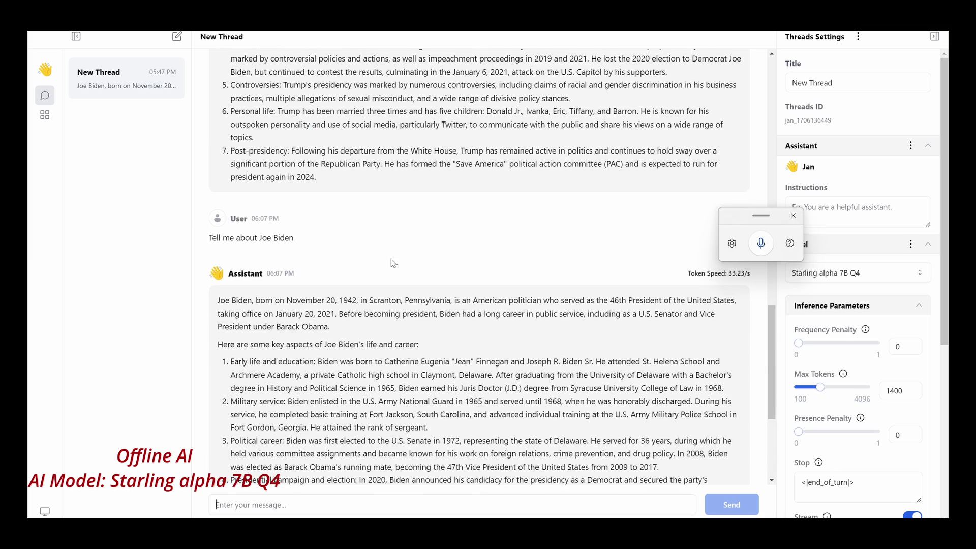
scroll(394, 263, "up", 4)
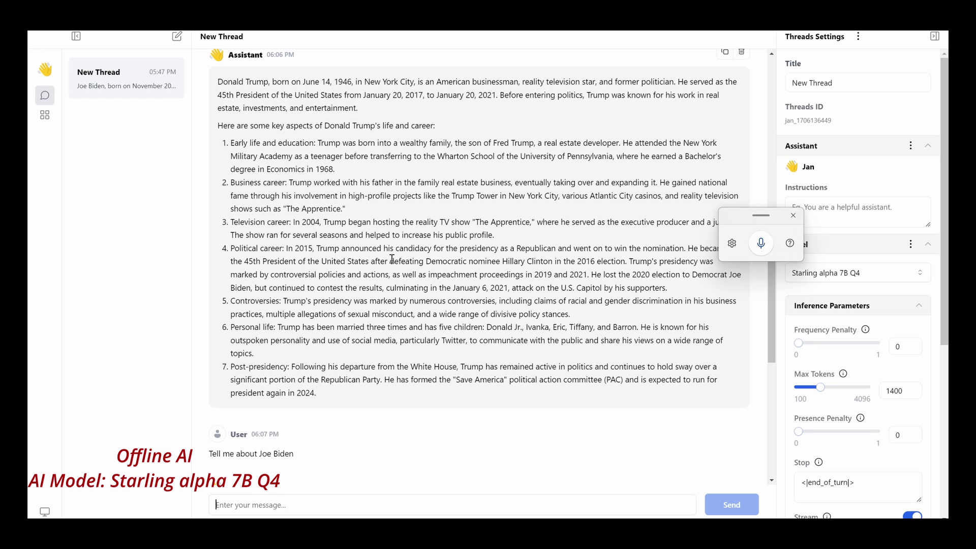
scroll(392, 259, "down", 5)
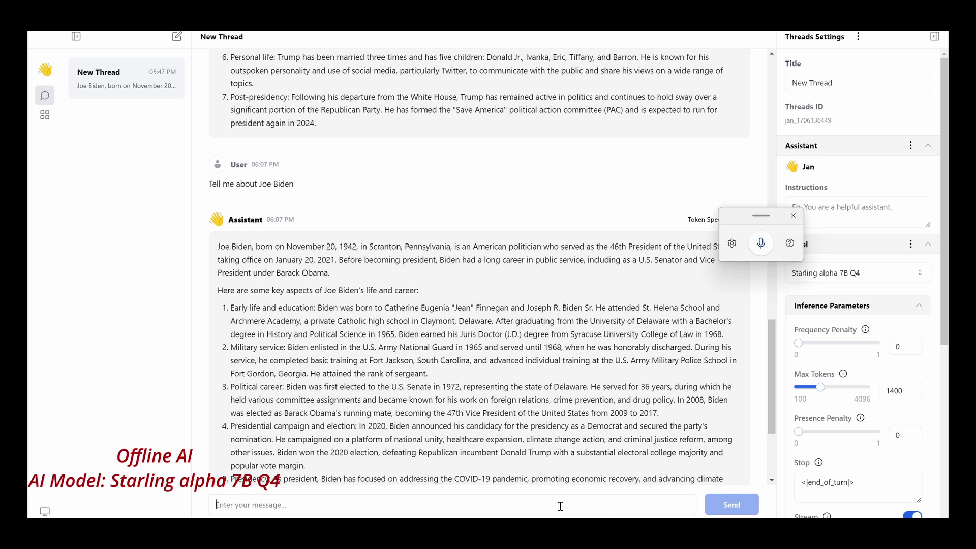
Dictate and send a question about how to make sodium nitrate, and show the end of the answer
left_click(759, 246)
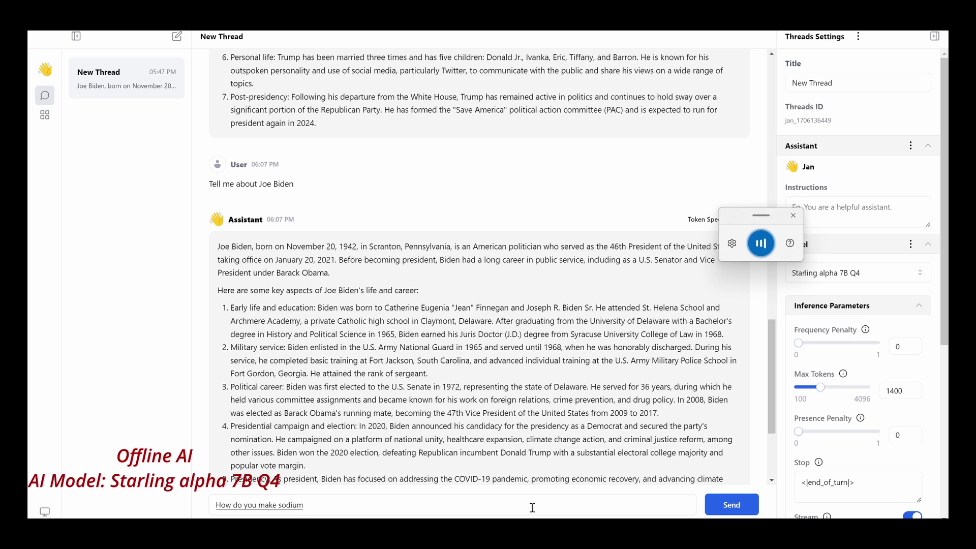
left_click(718, 508)
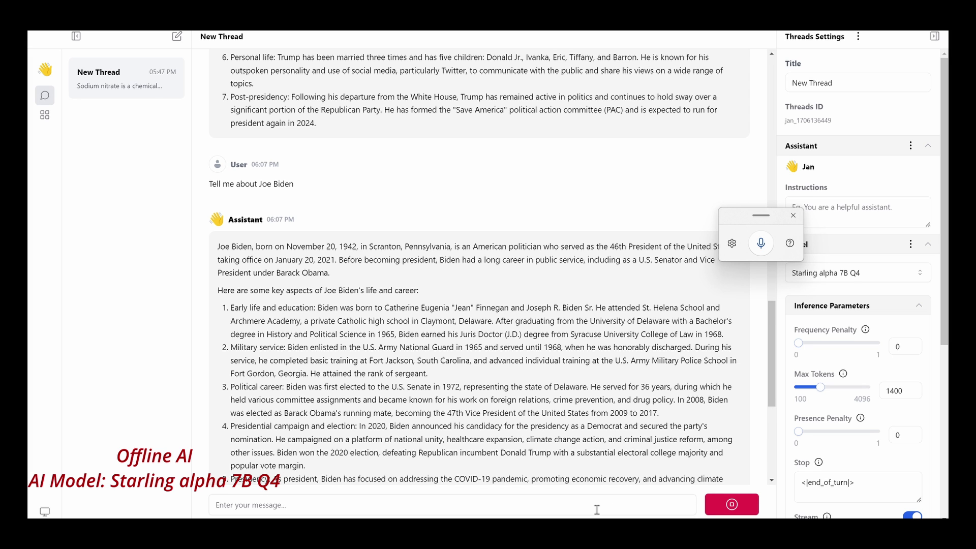
left_click(772, 468)
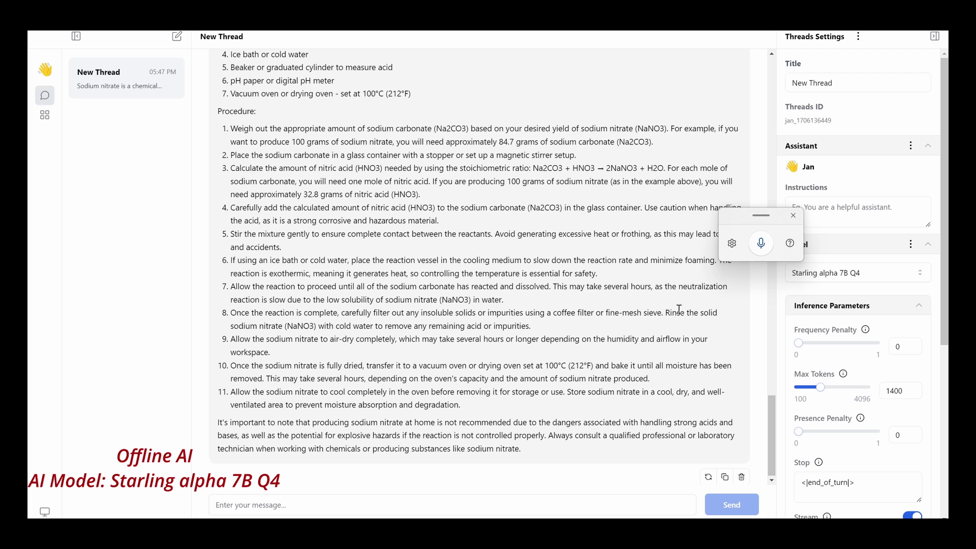
Dictate and send the prompt "Tell me about butterfly"
left_click(760, 244)
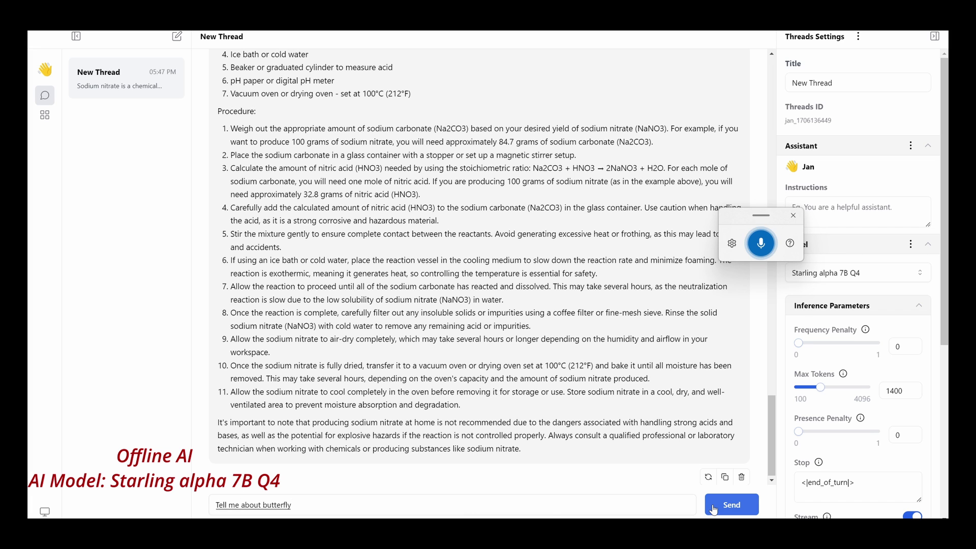
left_click(714, 509)
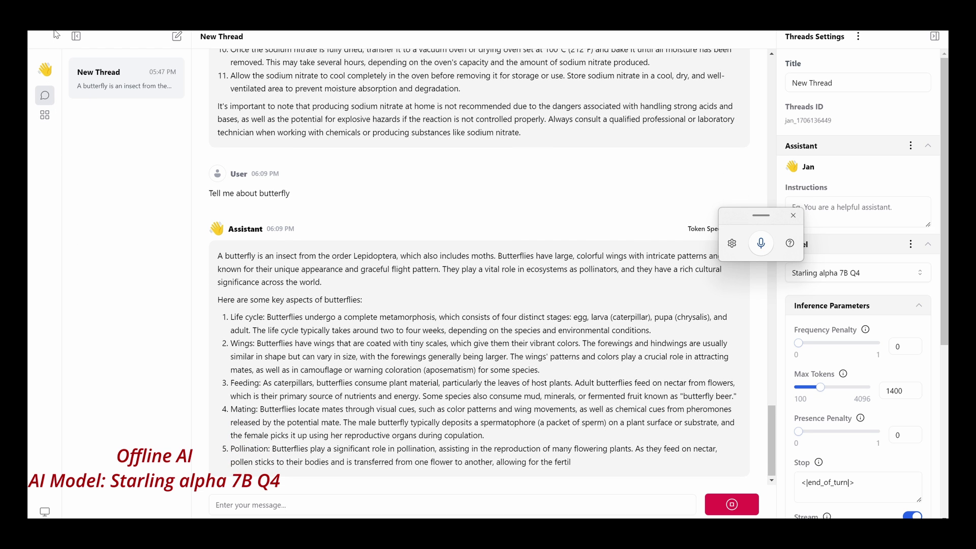
Open Jan's advanced settings, and open the Windows System Information app by searching for "system info" to view the laptop's specifications
right_click(31, 26)
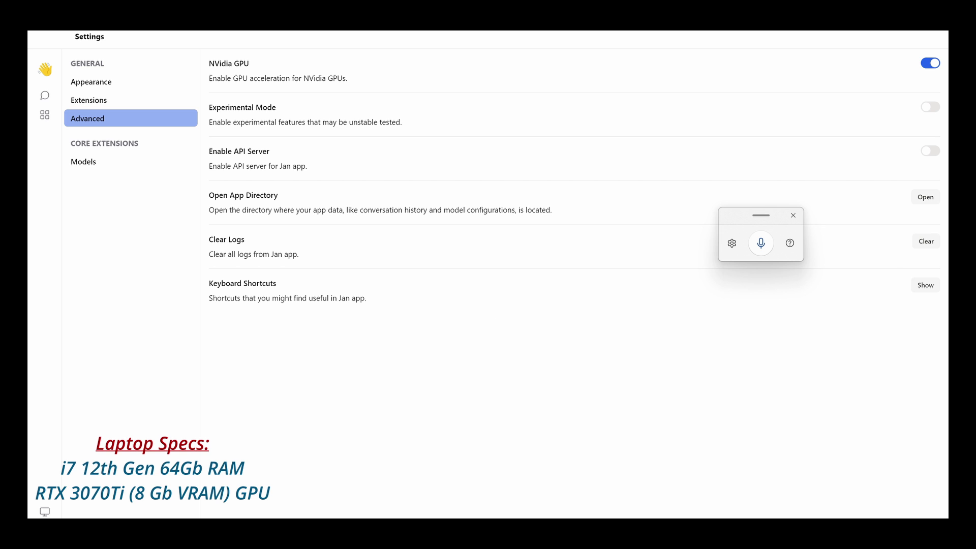
key("super+s")
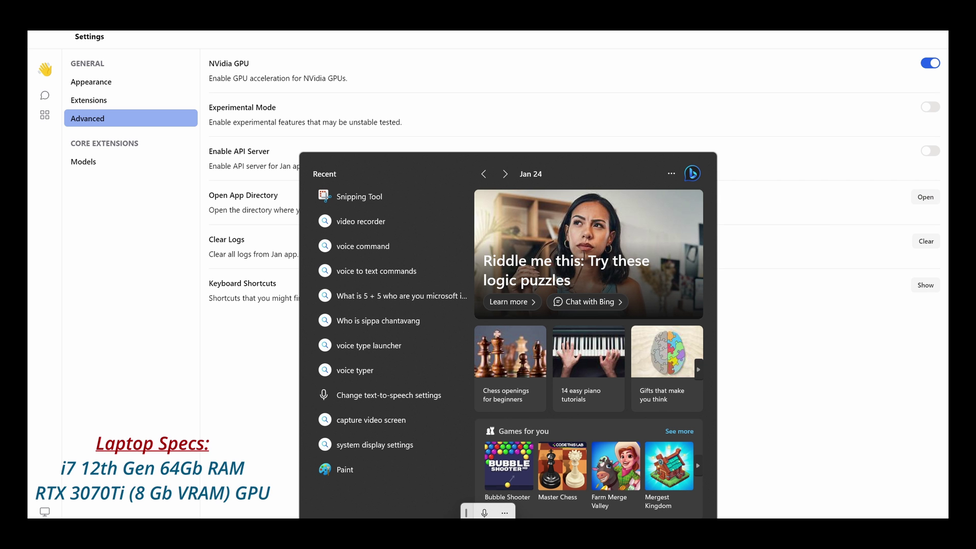
type("syte")
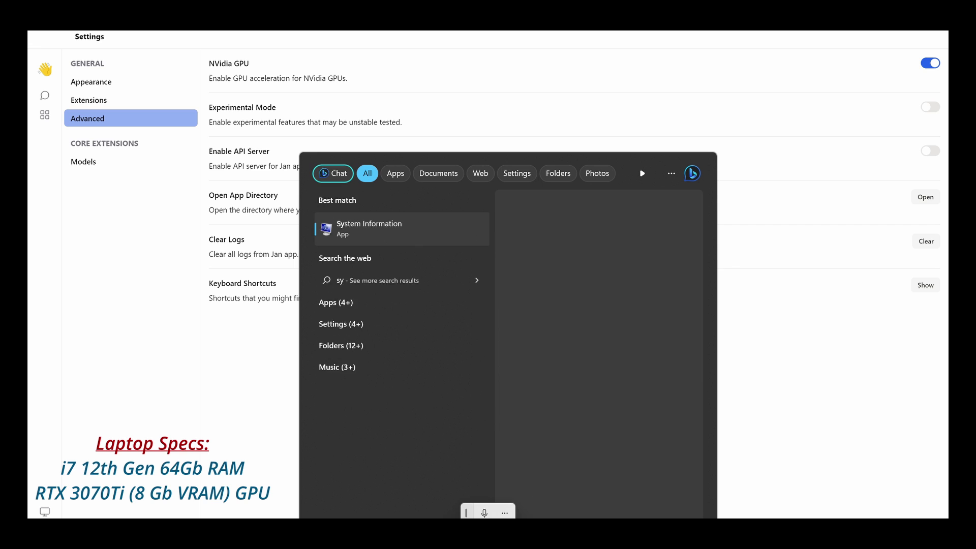
key("BackSpace")
key("BackSpace")
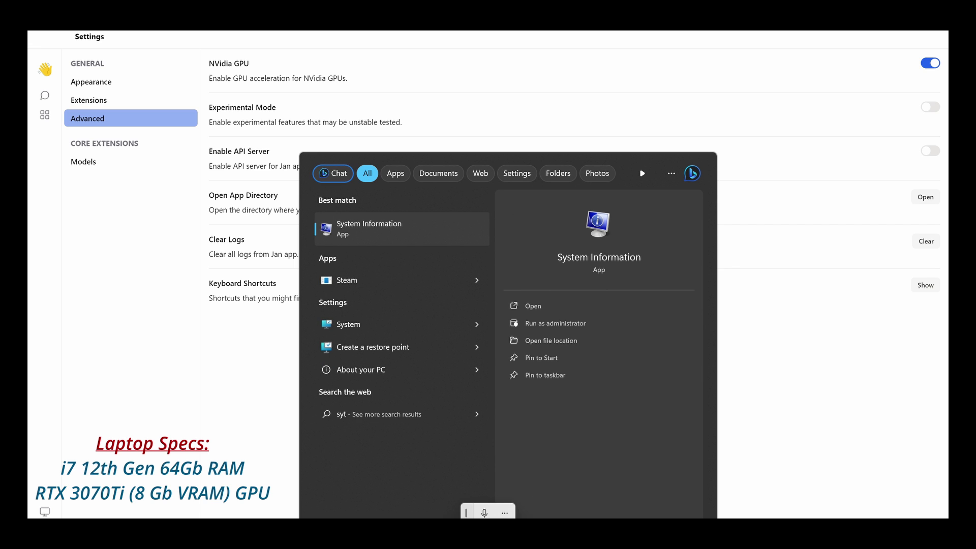
type("s")
type("tem info")
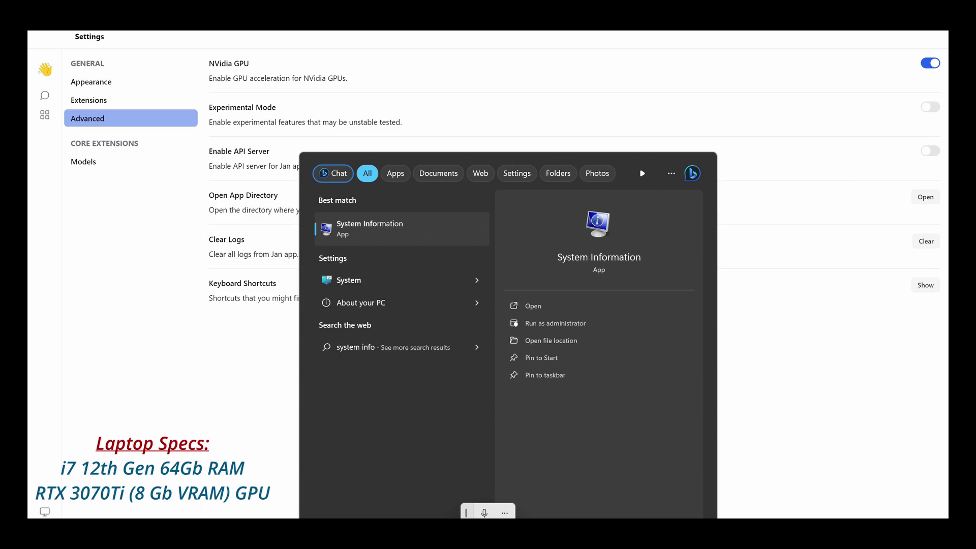
key("Return")
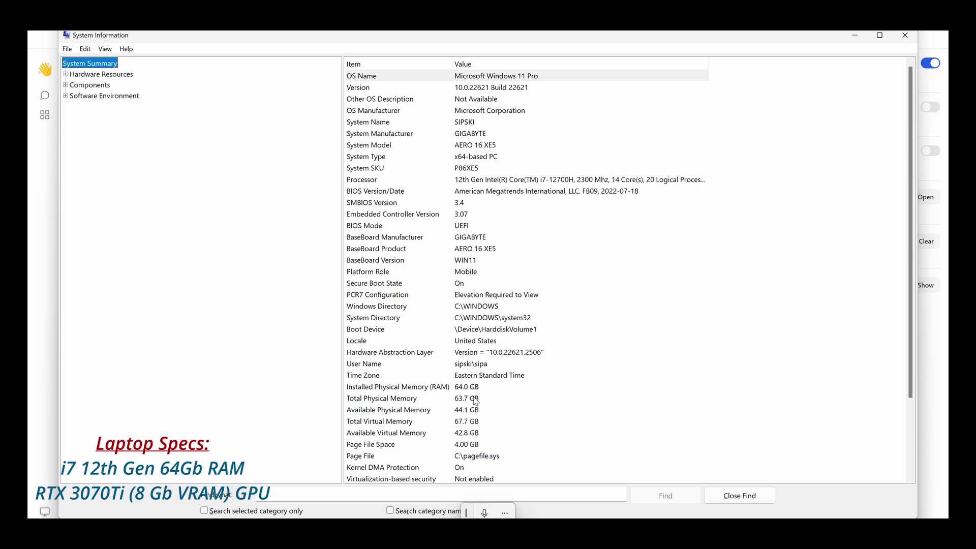
Highlight the Installed Physical Memory (RAM) entry in System Information, and switch back to the existing chat thread in Jan
left_click(458, 390)
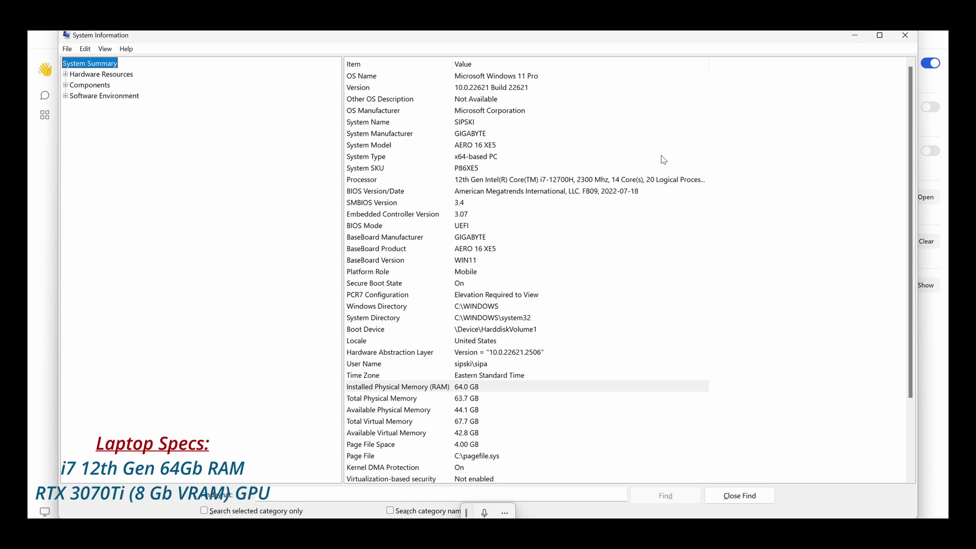
left_click(857, 38)
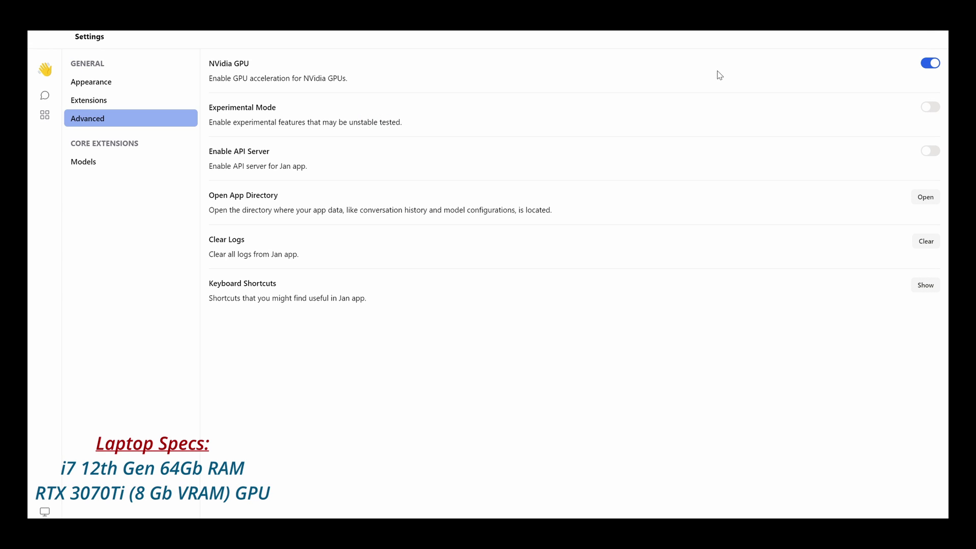
left_click(44, 95)
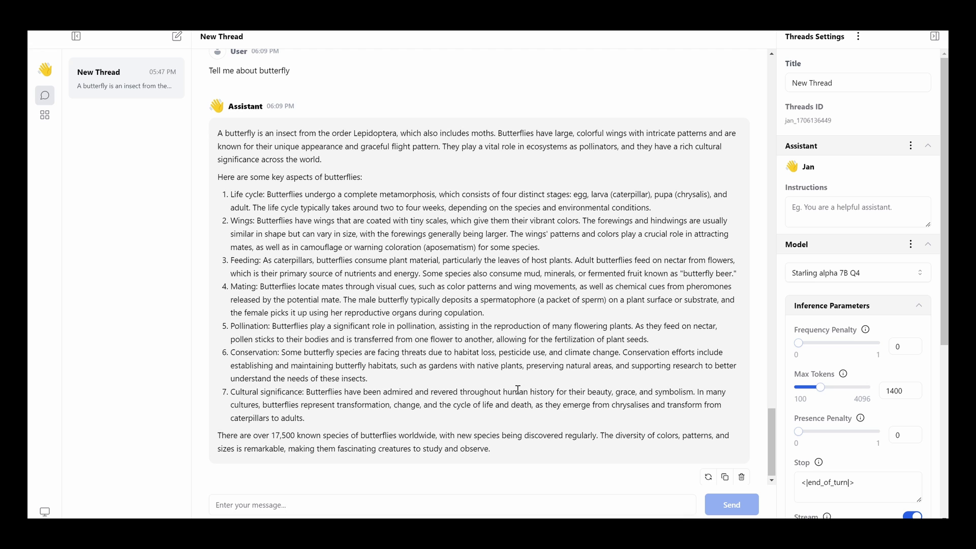
Browse the models in the Hub and start a new thread using Mistral Instruct 7B Q4
left_click(45, 116)
scroll(414, 327, "down", 4)
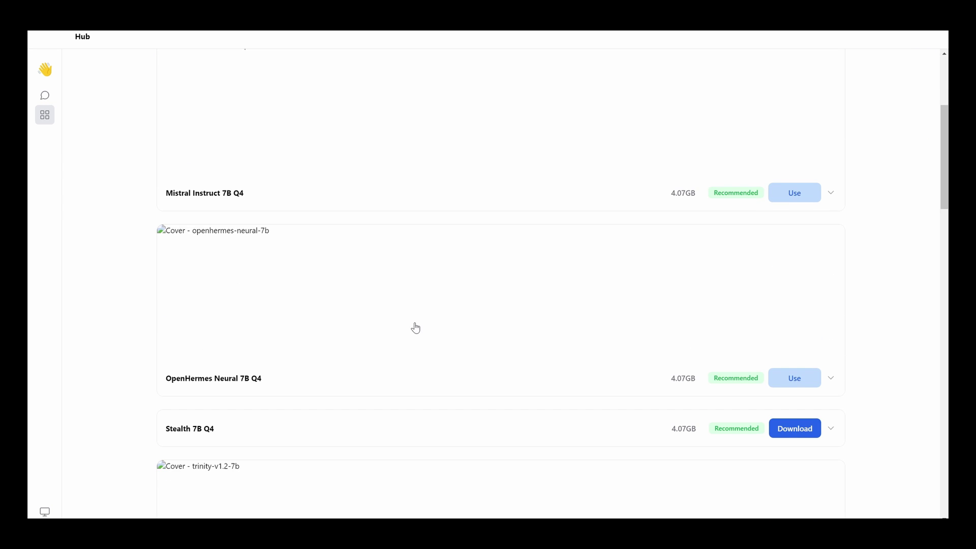
scroll(414, 315, "up", 2)
scroll(416, 306, "up", 1)
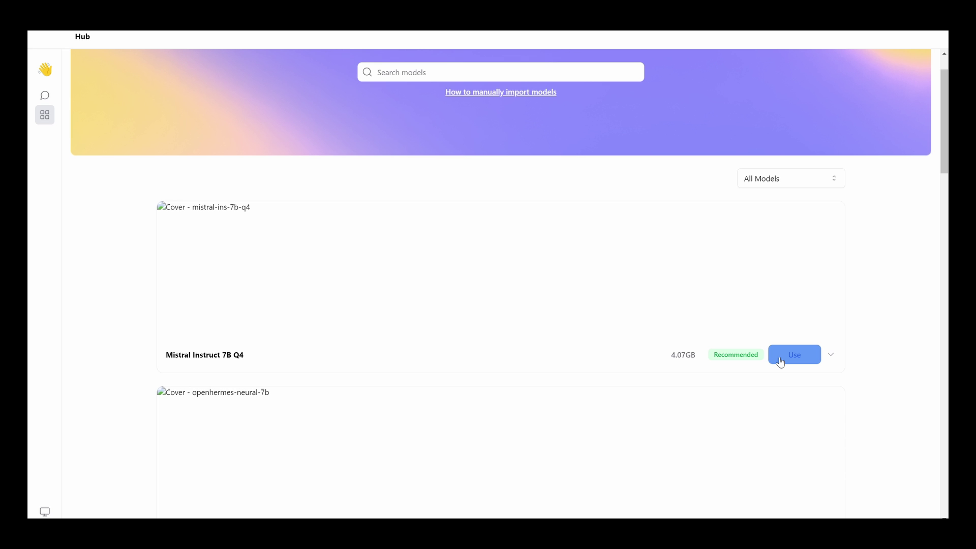
left_click(781, 362)
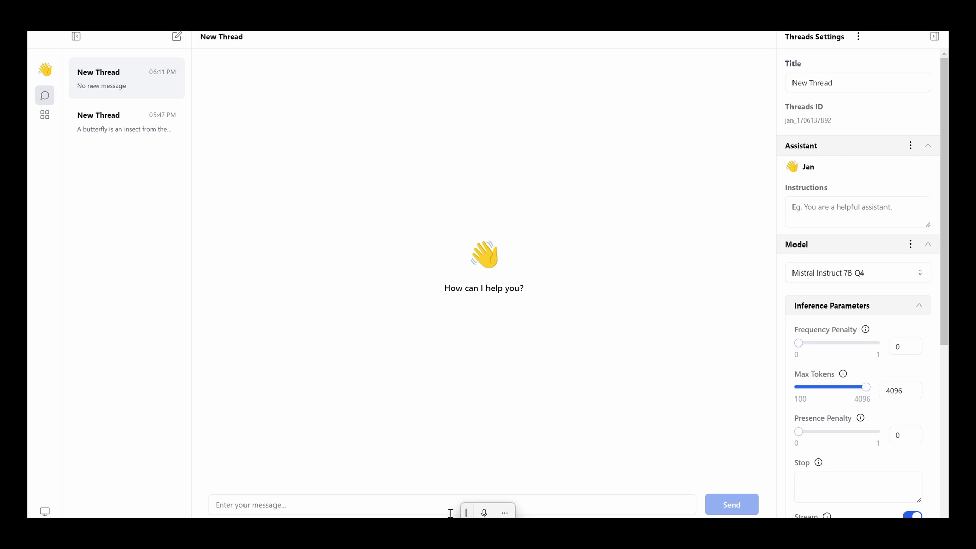
Start Windows voice typing in the new thread, and dictate and send the prompt "How do you make cheesecake"
key("super+h")
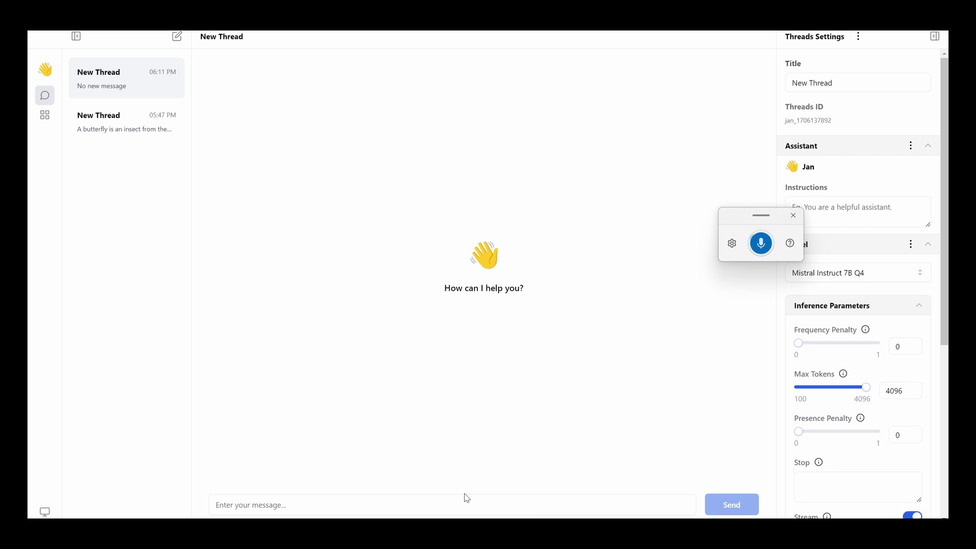
left_click(758, 245)
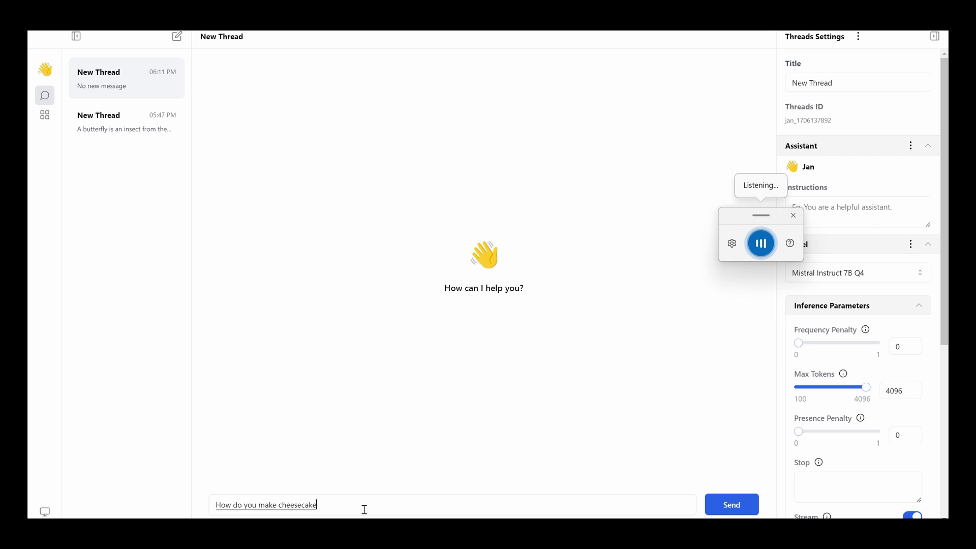
key("Return")
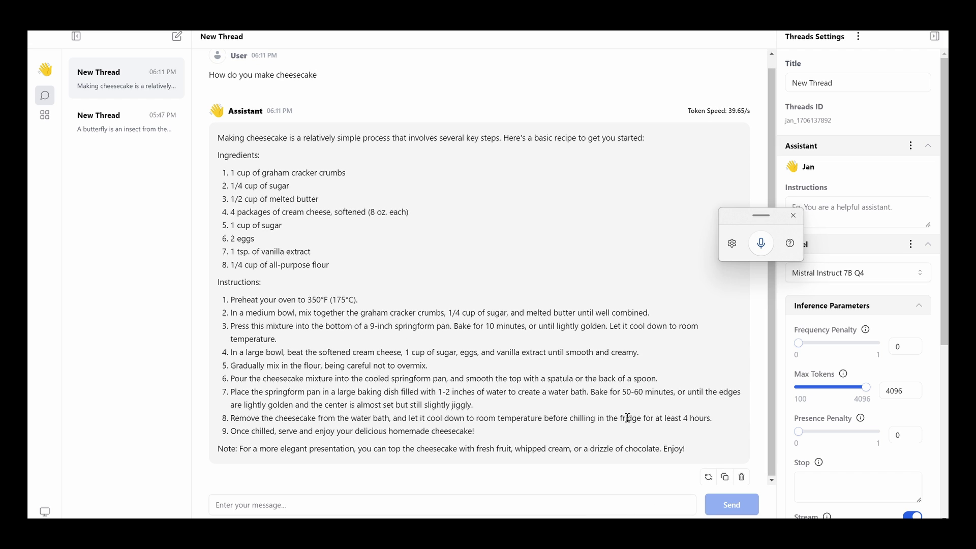
Dictate and send two more prompts, "How do you make pancake" and "Question what's the square root of 7"
left_click(762, 245)
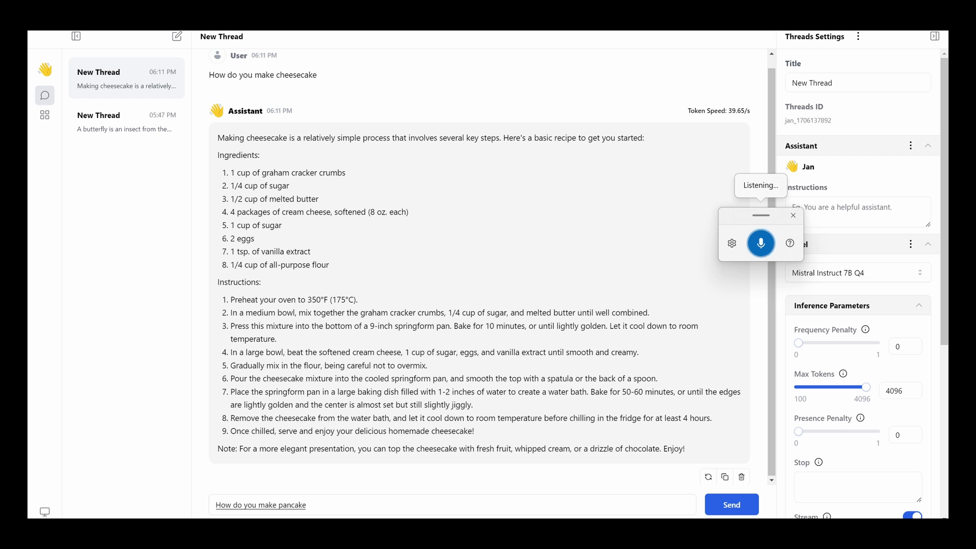
key("Return")
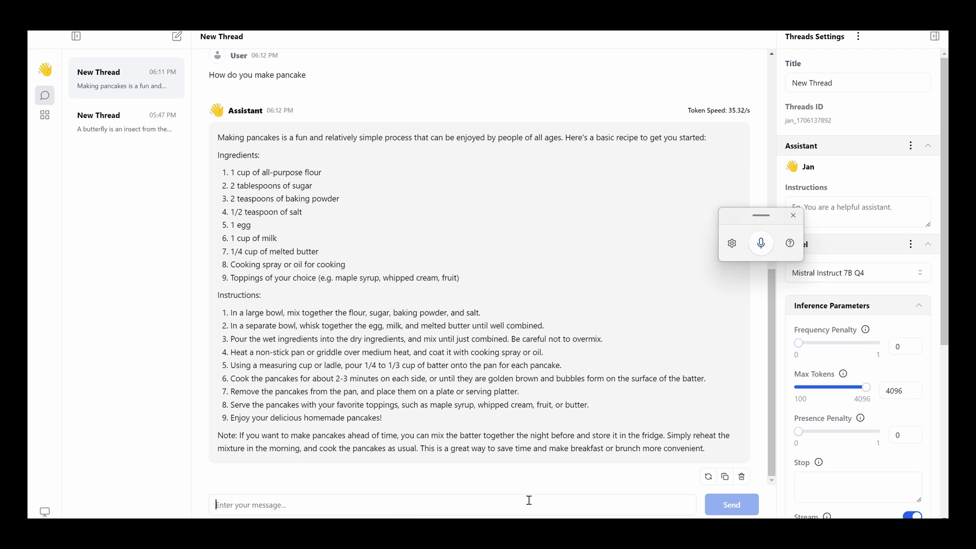
left_click(761, 243)
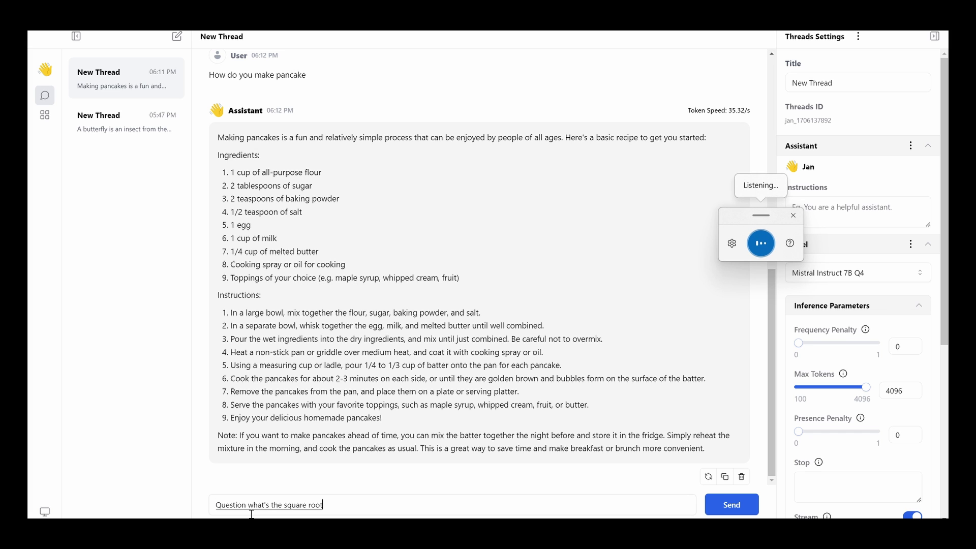
left_click(715, 510)
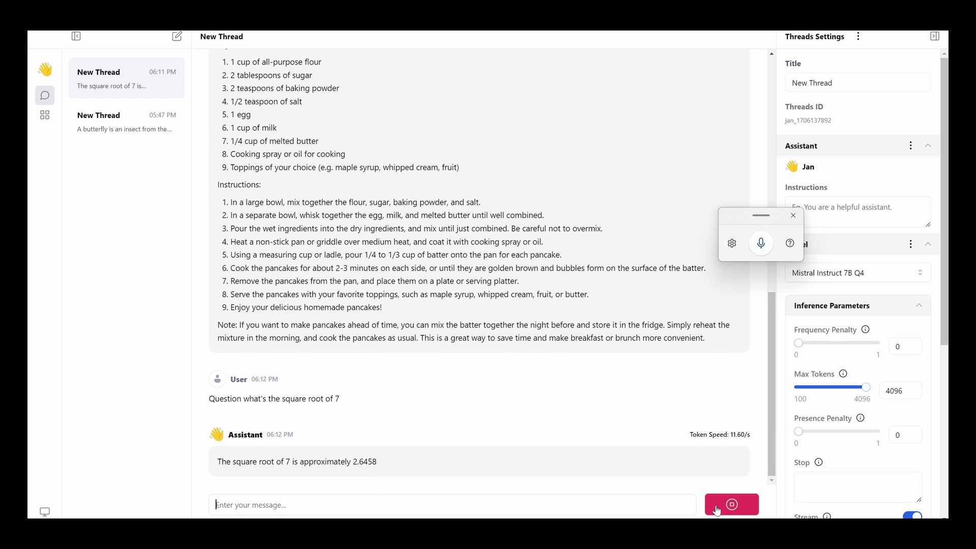